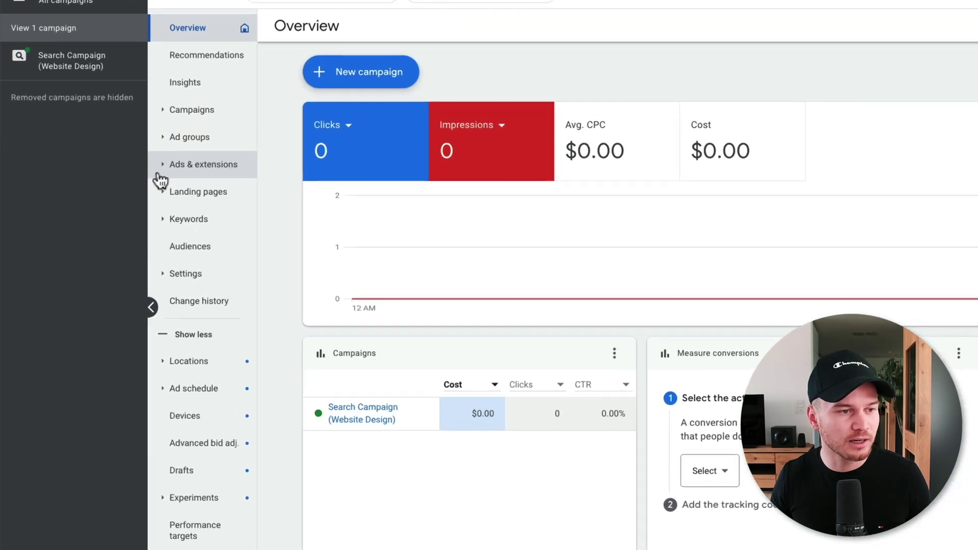
Go to the Extensions page under Ads & extensions and show the extension types available to add.
left_click(117, 200)
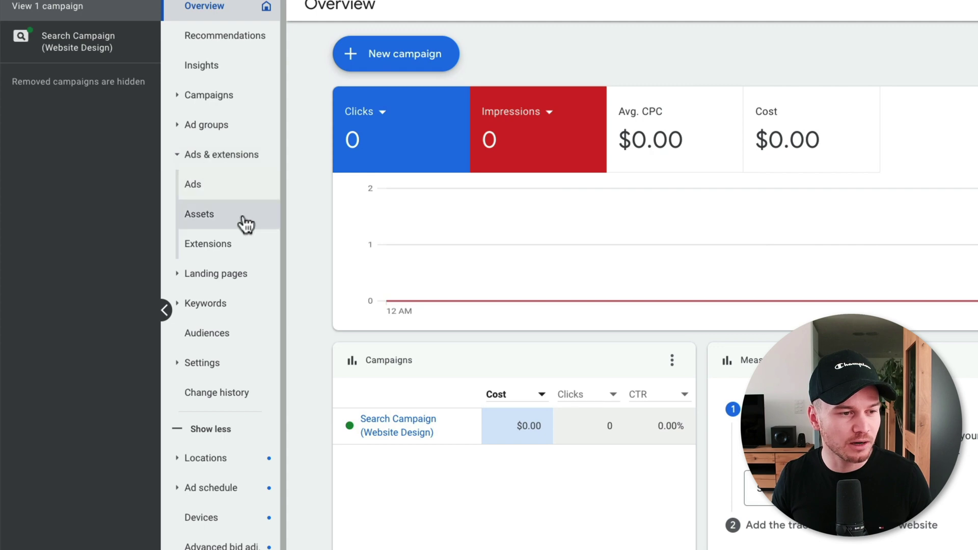
left_click(223, 249)
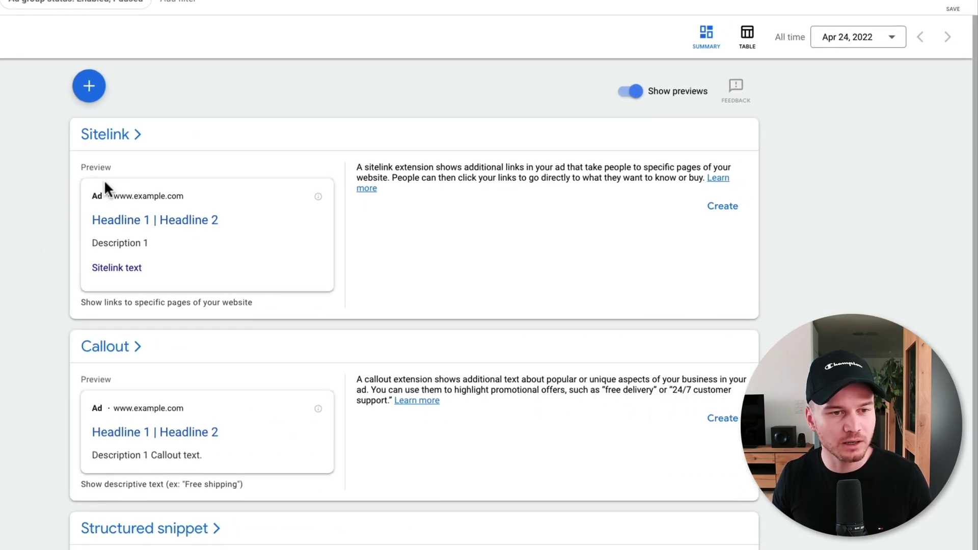
left_click(96, 93)
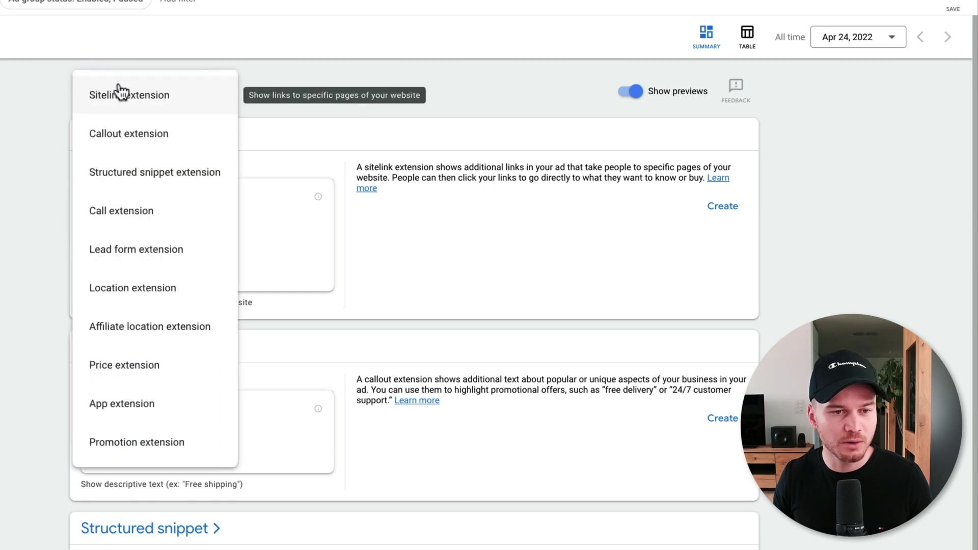
Create a new sitelink extension applied at campaign level to Search Campaign (Website Design).
left_click(200, 100)
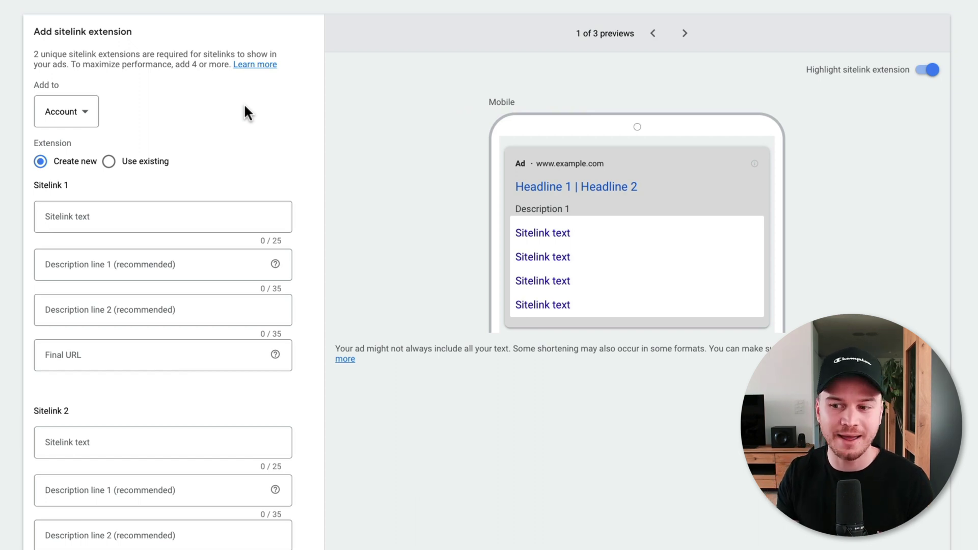
left_click(95, 112)
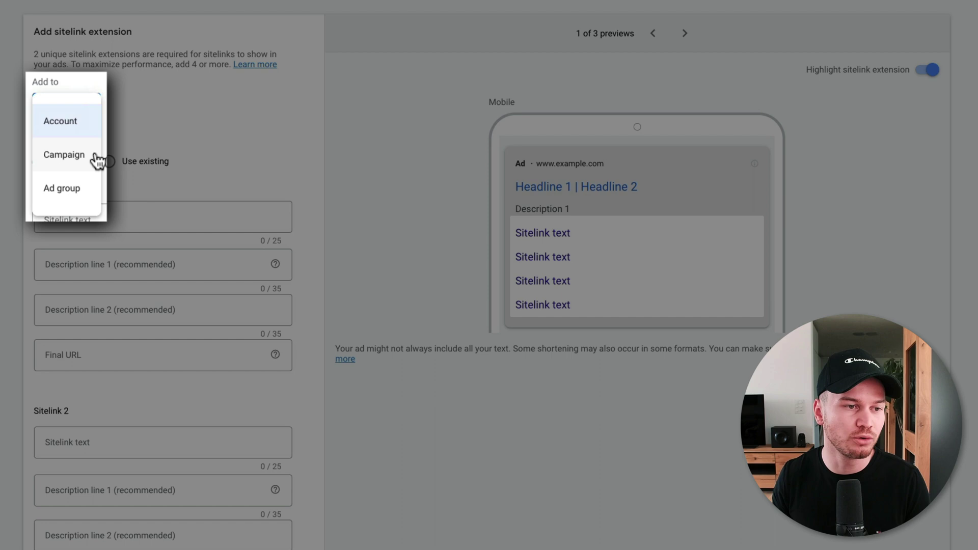
left_click(69, 156)
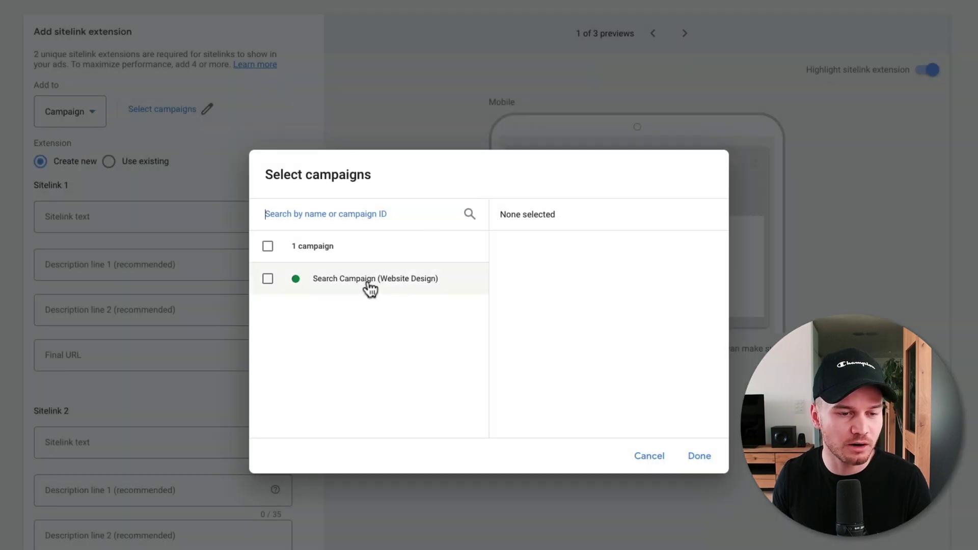
left_click(369, 285)
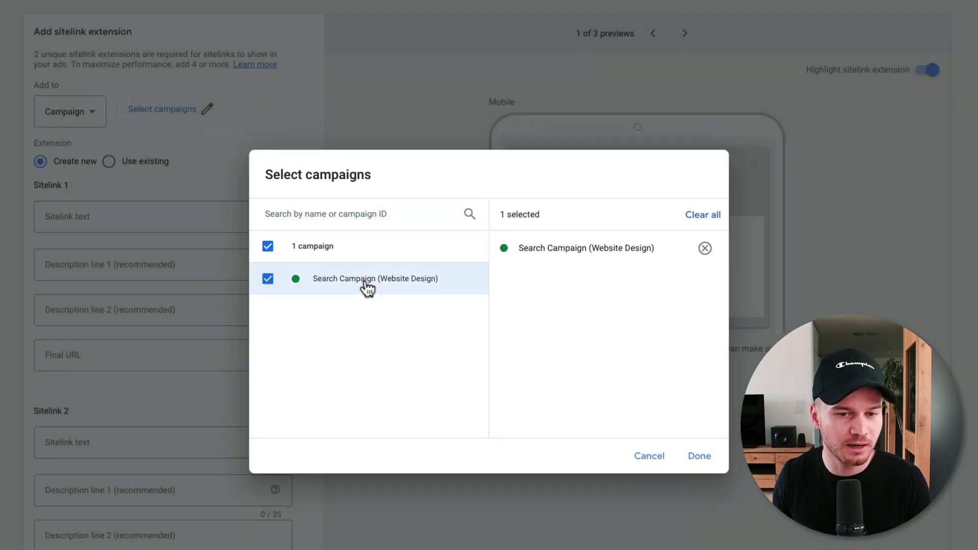
left_click(700, 457)
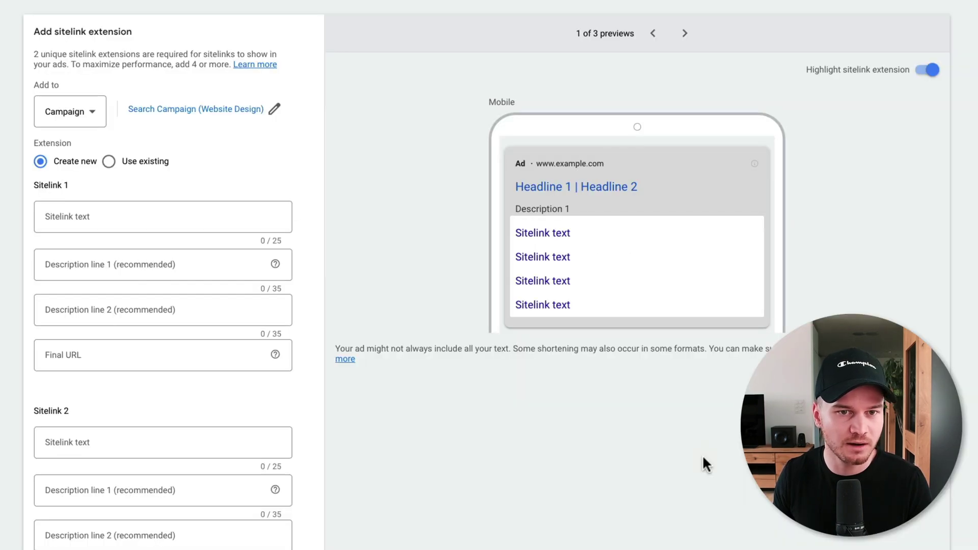
Enter 'Contact Us' as Sitelink 1's text with description line 1 'Get a quote for your website today.'.
left_click(108, 212)
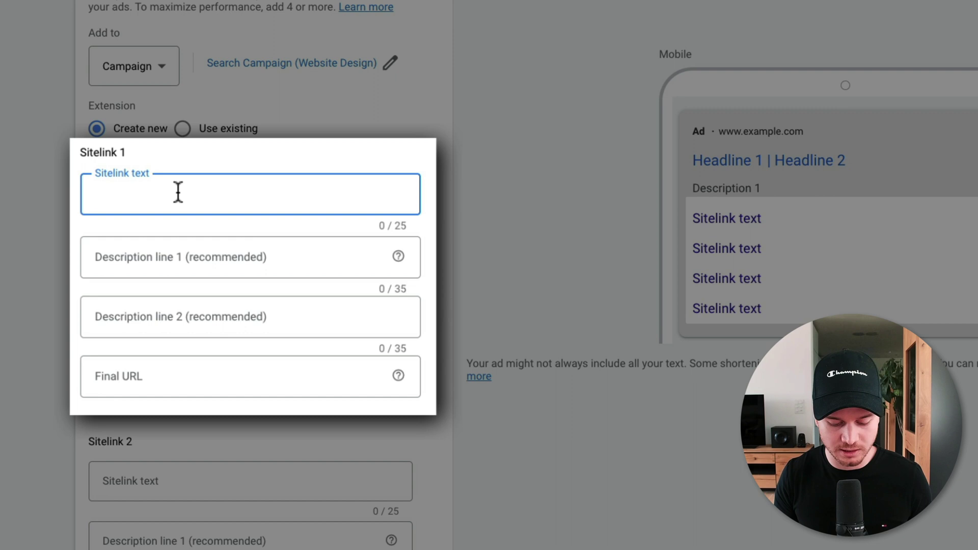
type("Contact")
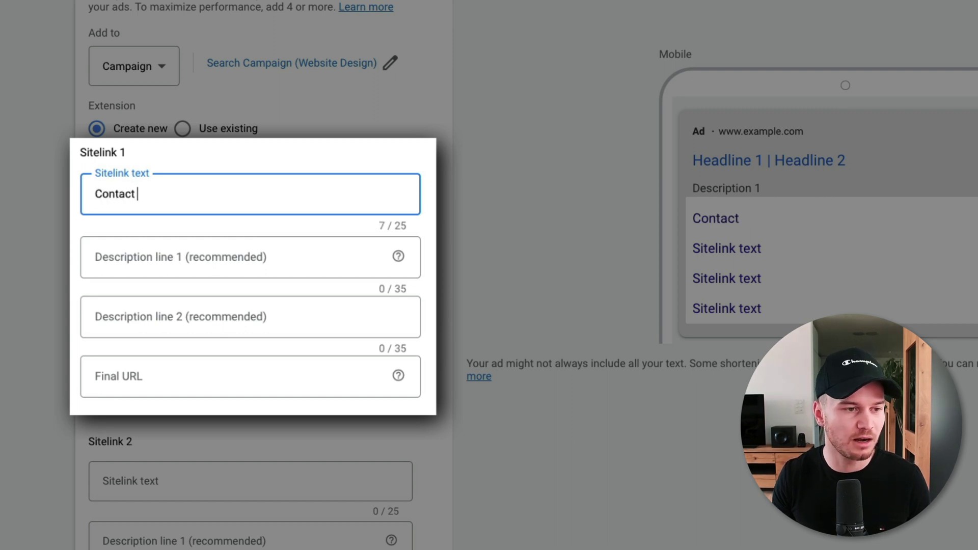
type(" Us")
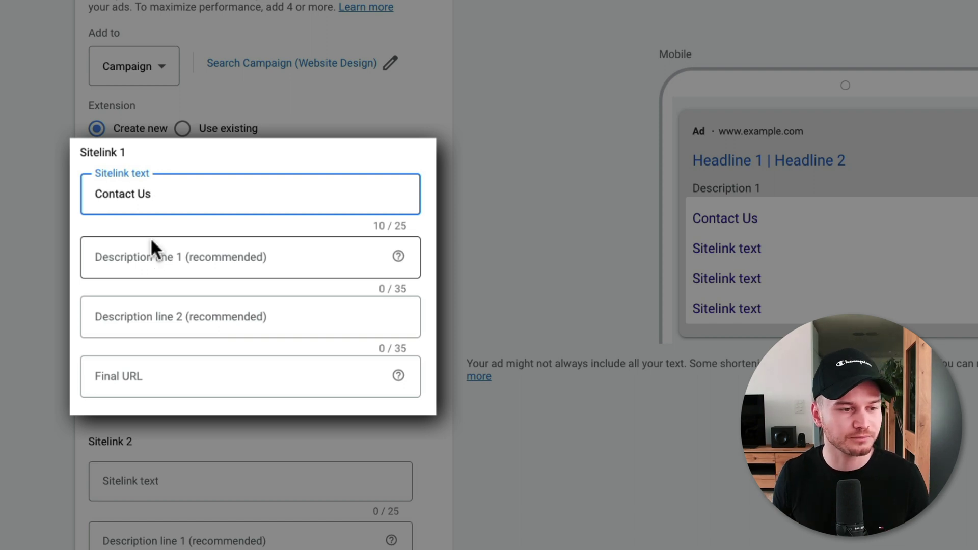
left_click(155, 255)
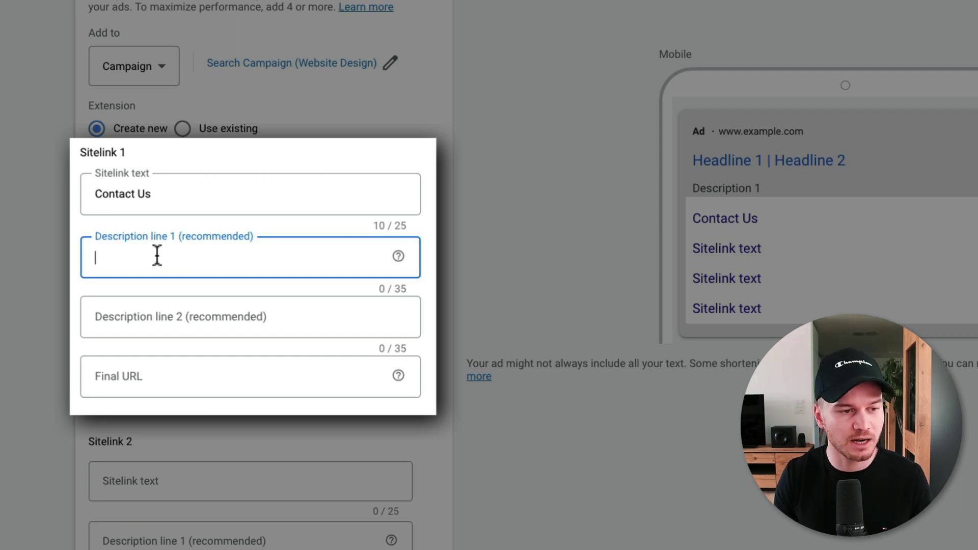
type("We")
key("BackSpace")
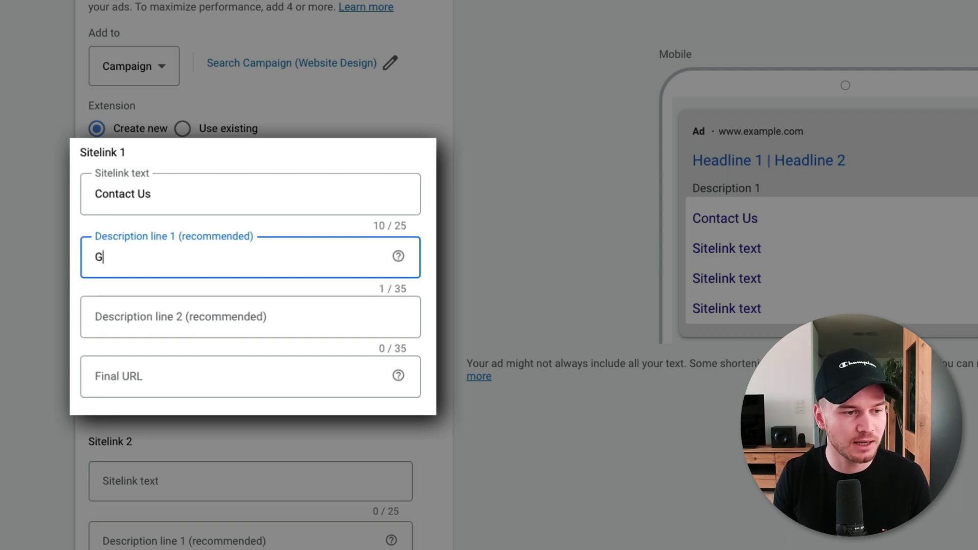
key("BackSpace")
type("G")
key("BackSpace")
type("Get a quote fo")
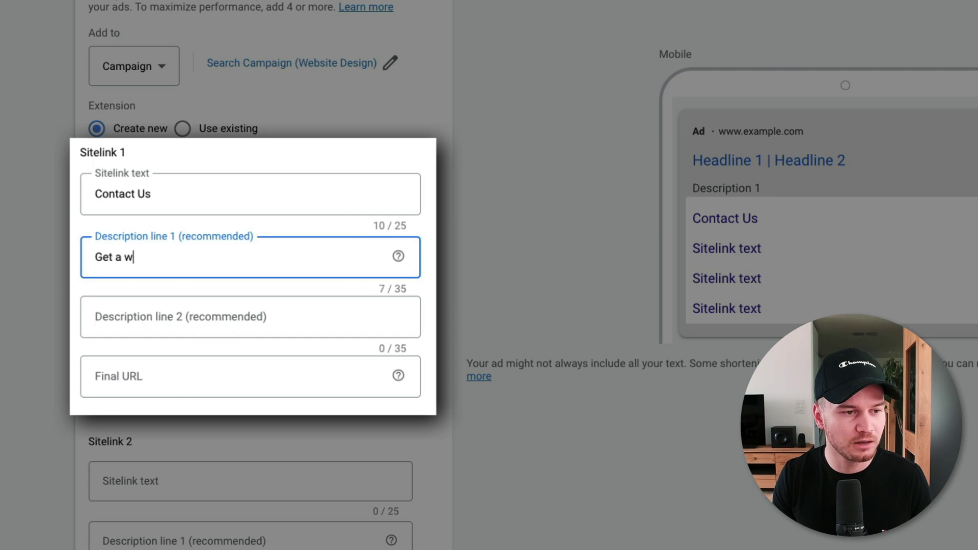
type("r your websit")
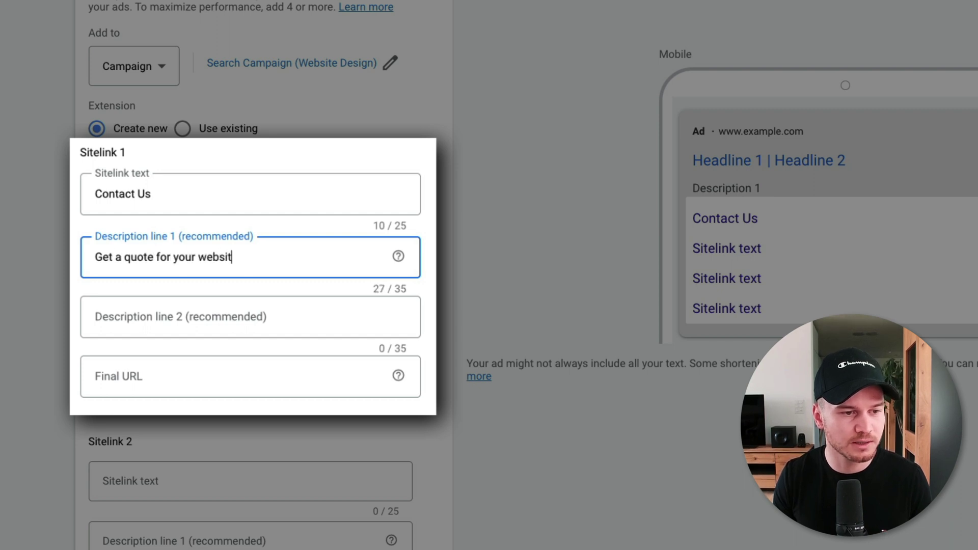
type("e today.")
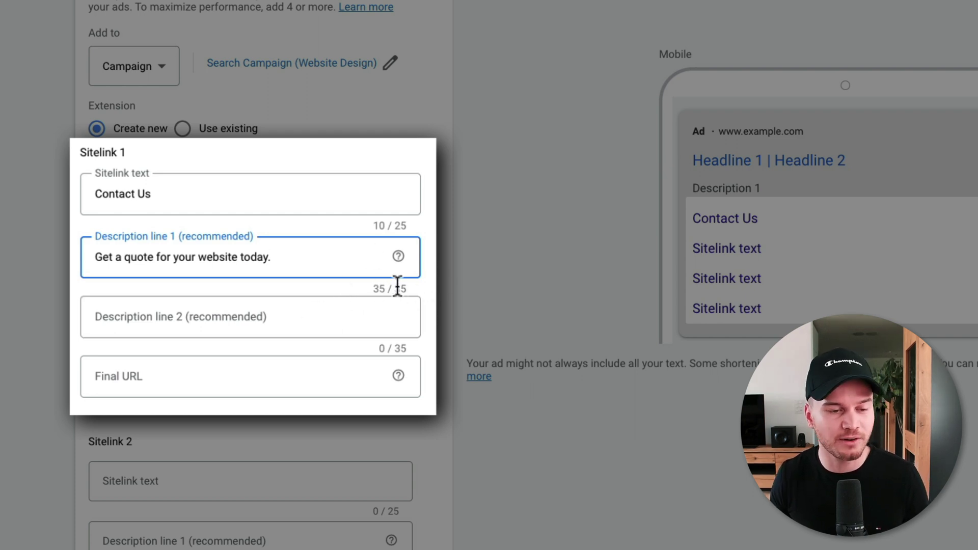
left_click(267, 316)
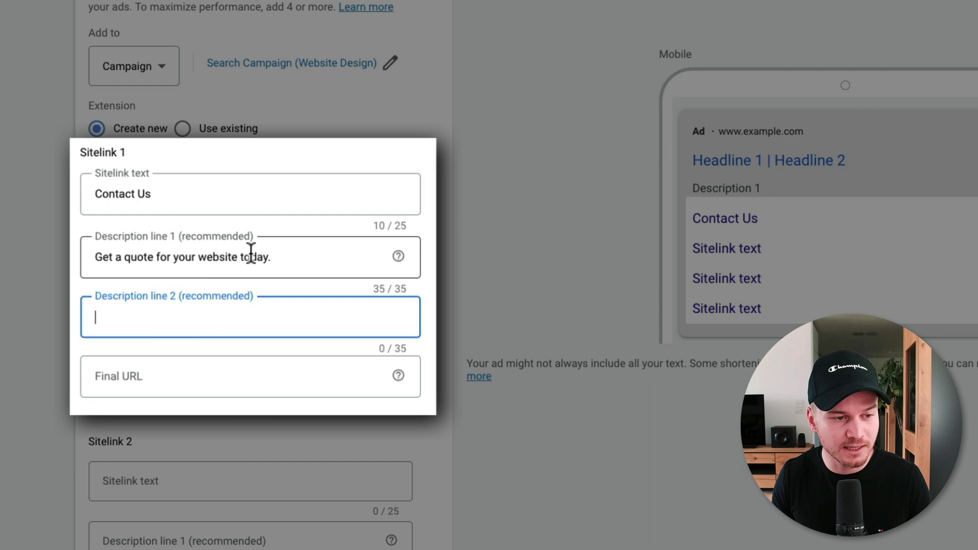
left_click(159, 374)
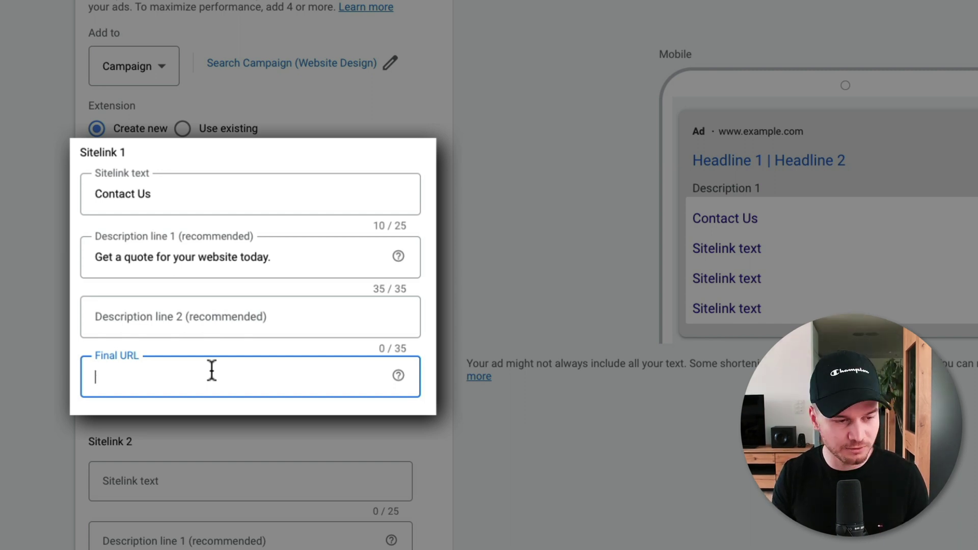
type("https:/")
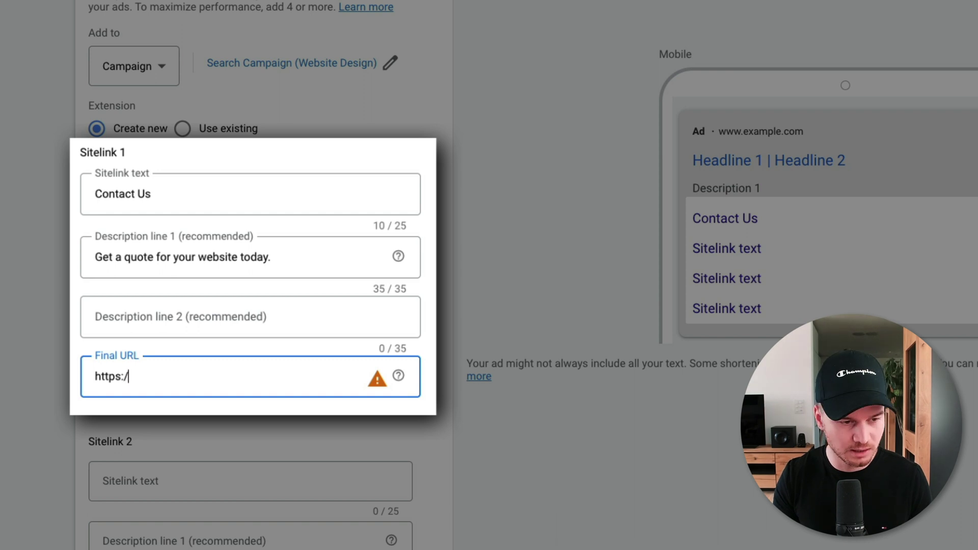
type("/websitedesig")
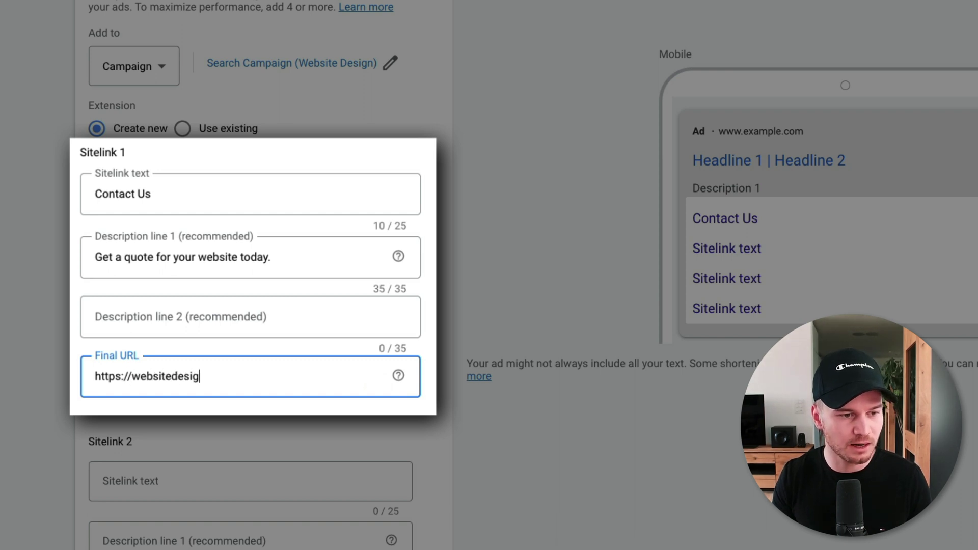
type("ner.com/")
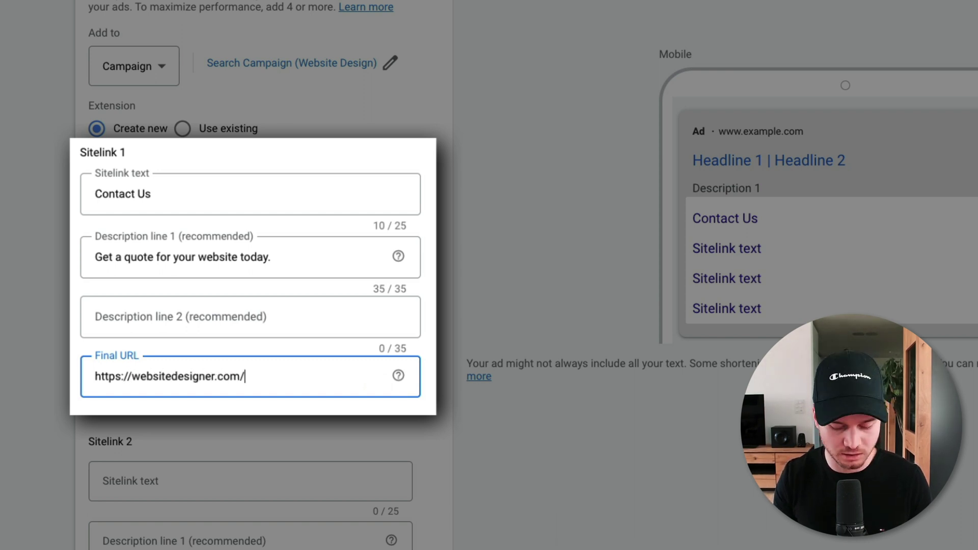
type("conact")
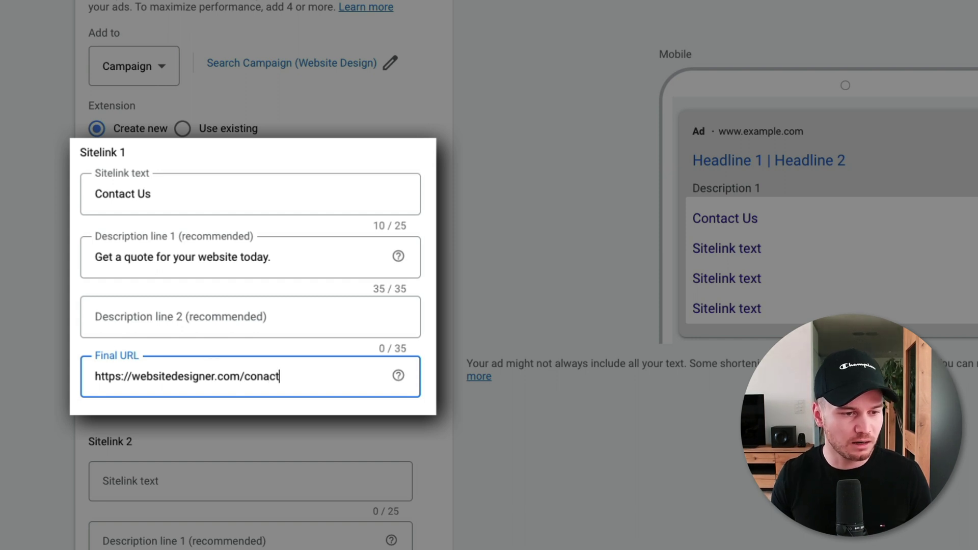
key("BackSpace")
key("BackSpace")
key("BackSpace")
key("BackSpace")
type("ntact")
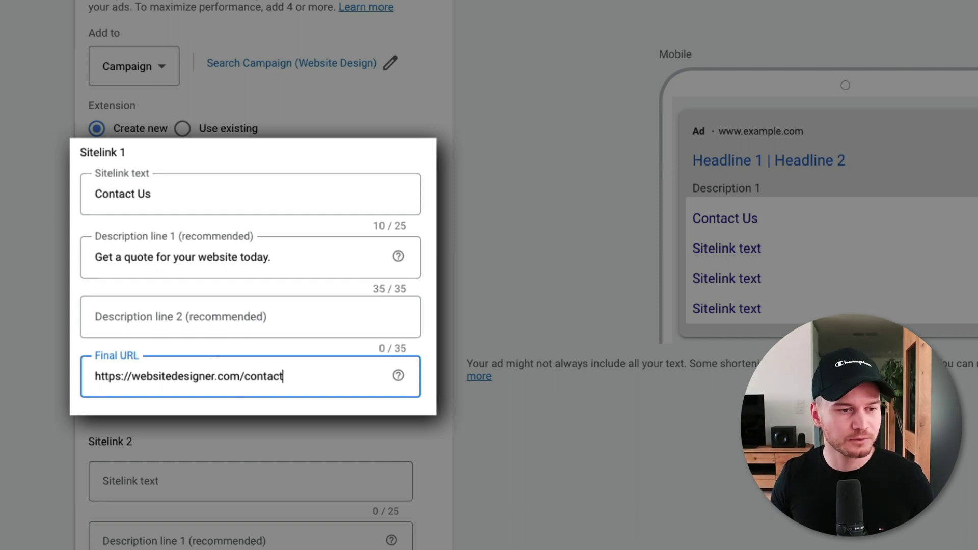
left_click(632, 433)
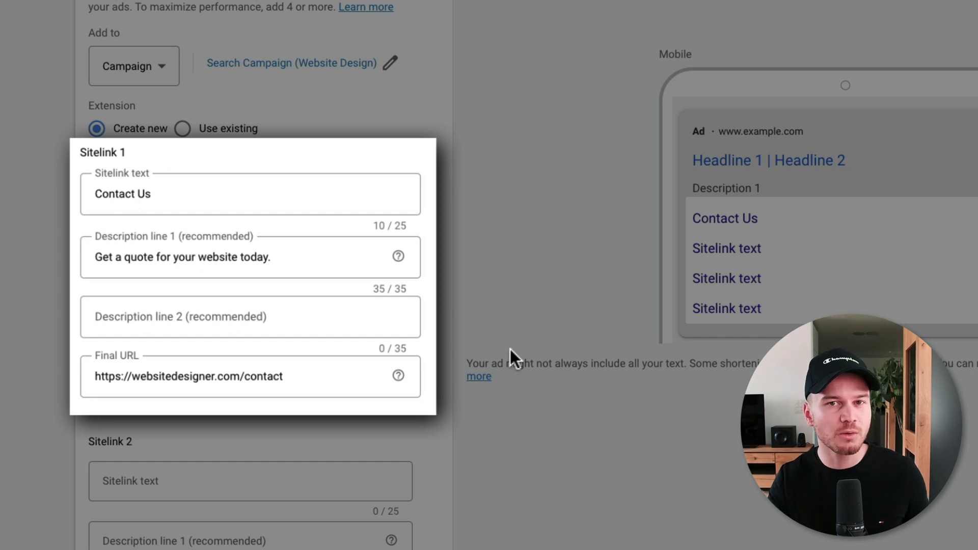
Scroll down the sitelink form, then reopen the list of extension types on the Extensions page.
scroll(510, 348, "down", 1)
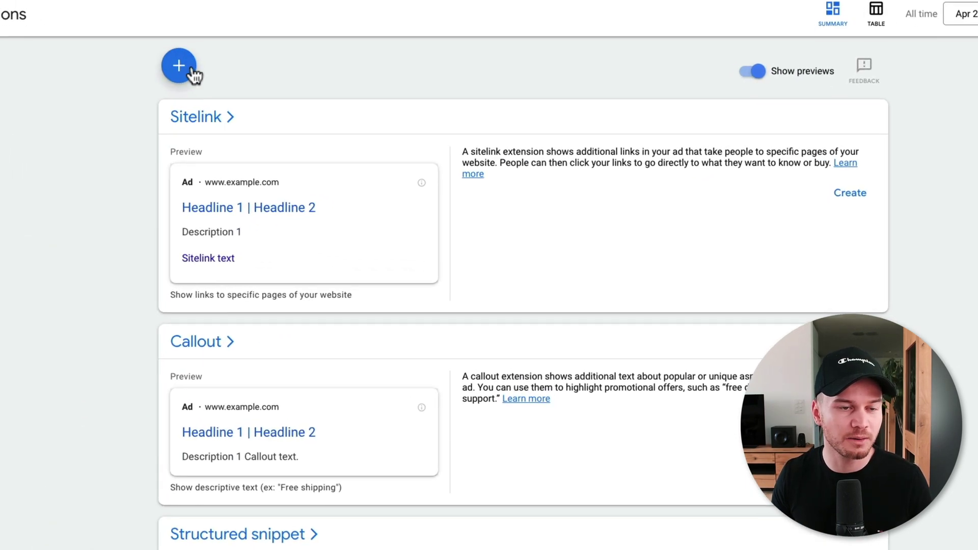
left_click(192, 75)
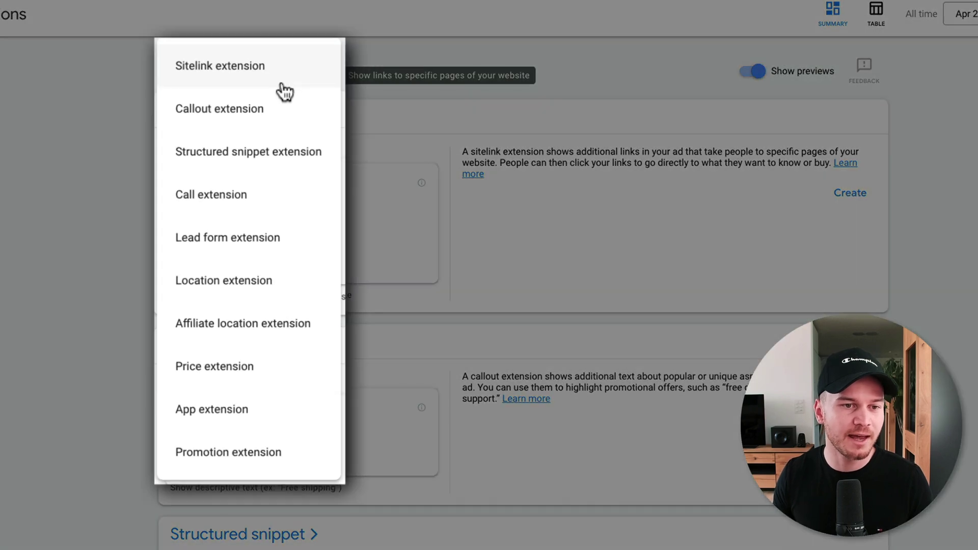